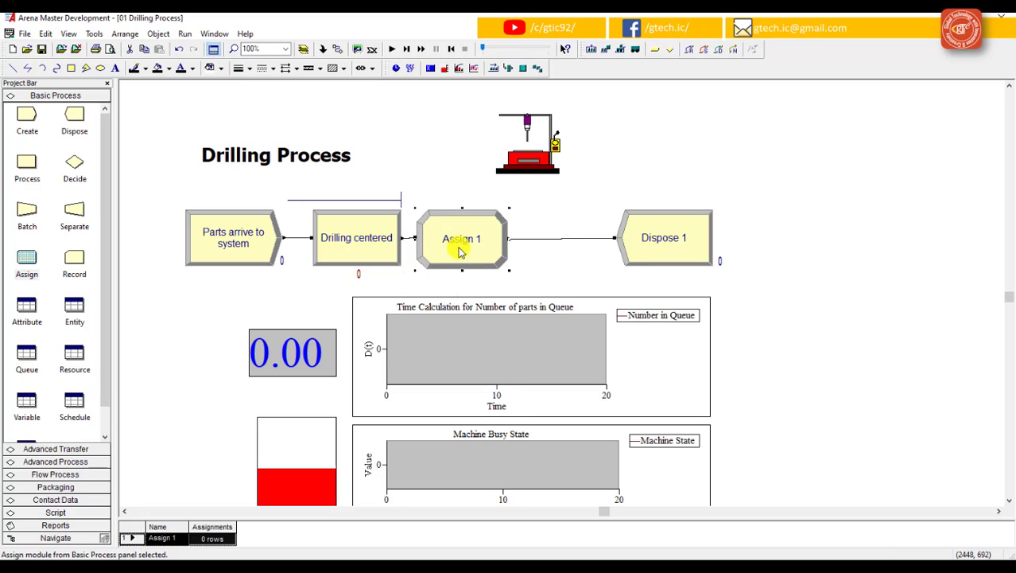
# - Move the Dispose 1 module farther right and insert a Decide module between Assign 1 and Dispose 1
pyautogui.click(531, 261)
pyautogui.moveTo(624, 260); pyautogui.dragTo(864, 256)
pyautogui.click(853, 321)
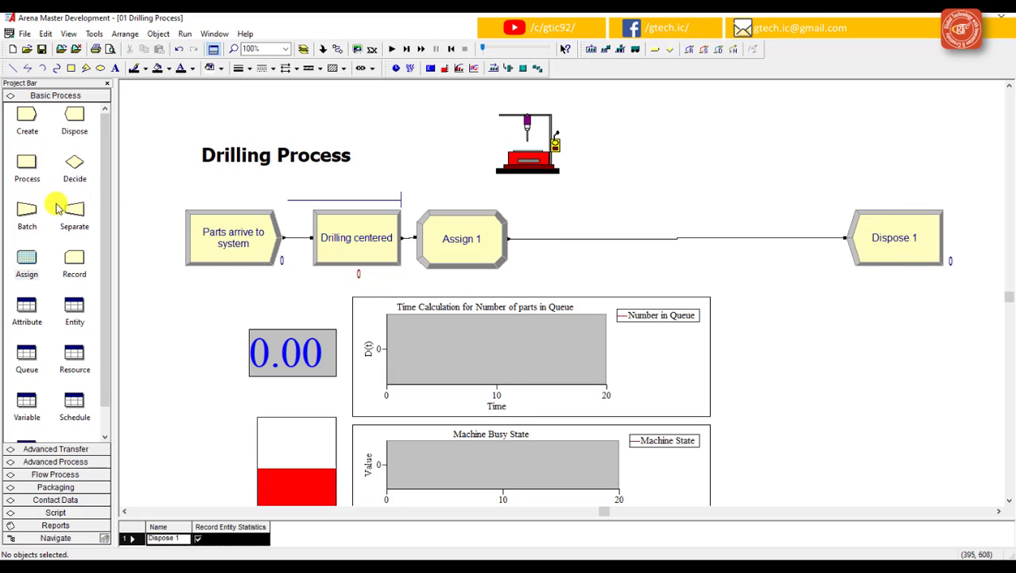
pyautogui.moveTo(75, 163); pyautogui.dragTo(568, 236)
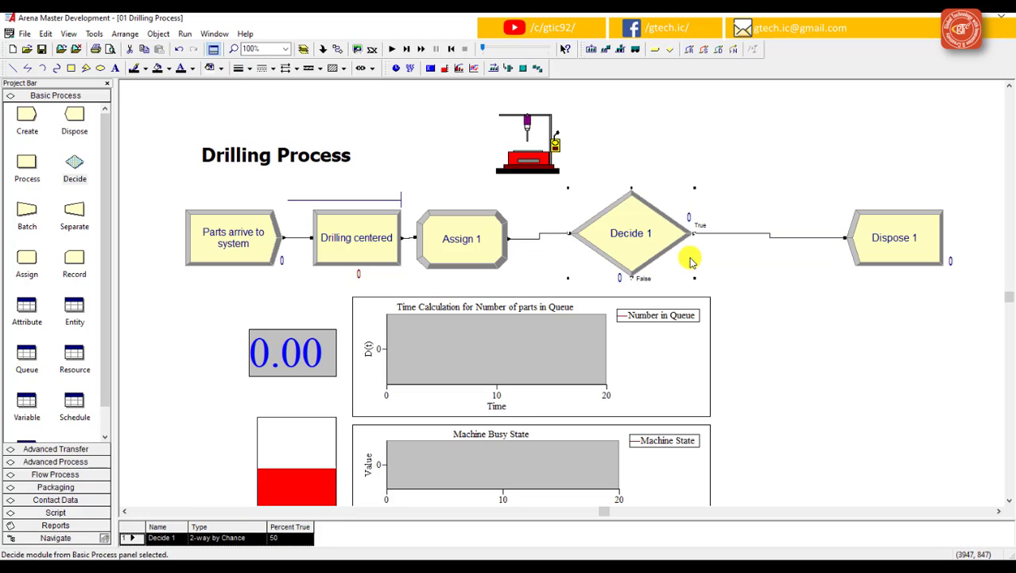
pyautogui.click(769, 331)
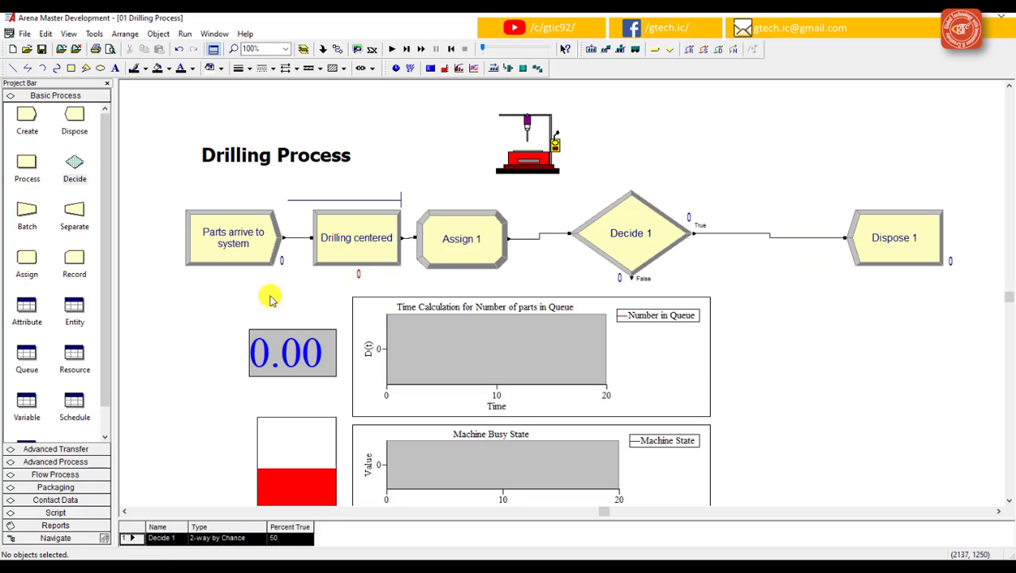
# - Add a second Assign module below and right of Decide 1, and move the whole flowchart up clear of the plots
pyautogui.moveTo(32, 263); pyautogui.dragTo(703, 328)
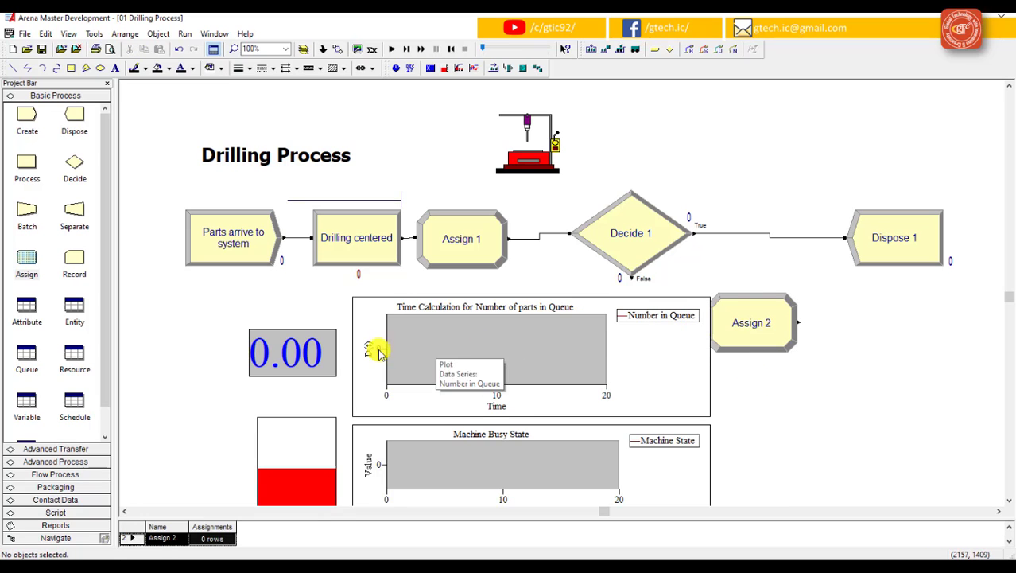
pyautogui.scroll(1, 329, 307)
pyautogui.moveTo(155, 125); pyautogui.dragTo(963, 408)
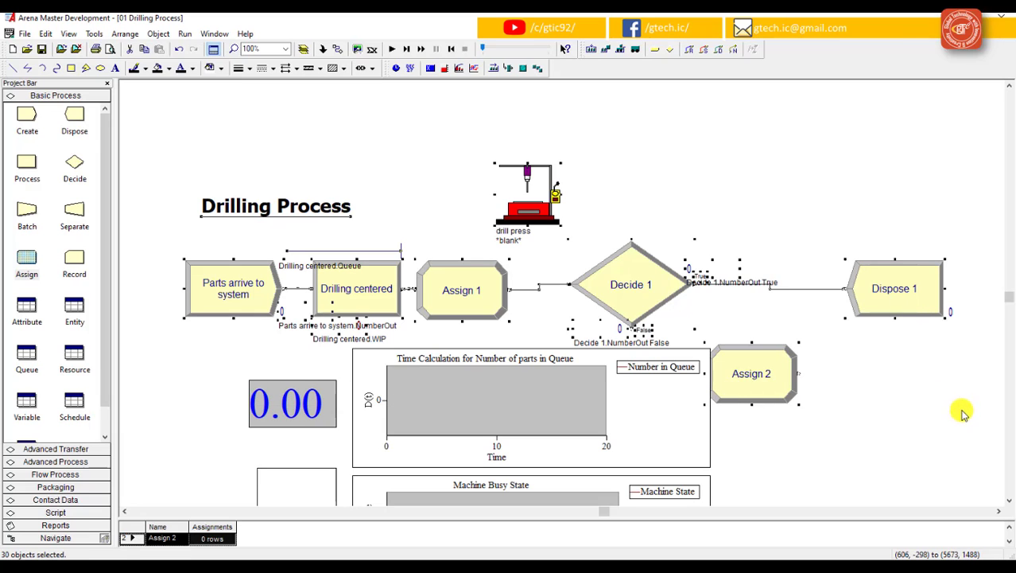
pyautogui.moveTo(630, 272); pyautogui.dragTo(630, 219)
pyautogui.click(746, 386)
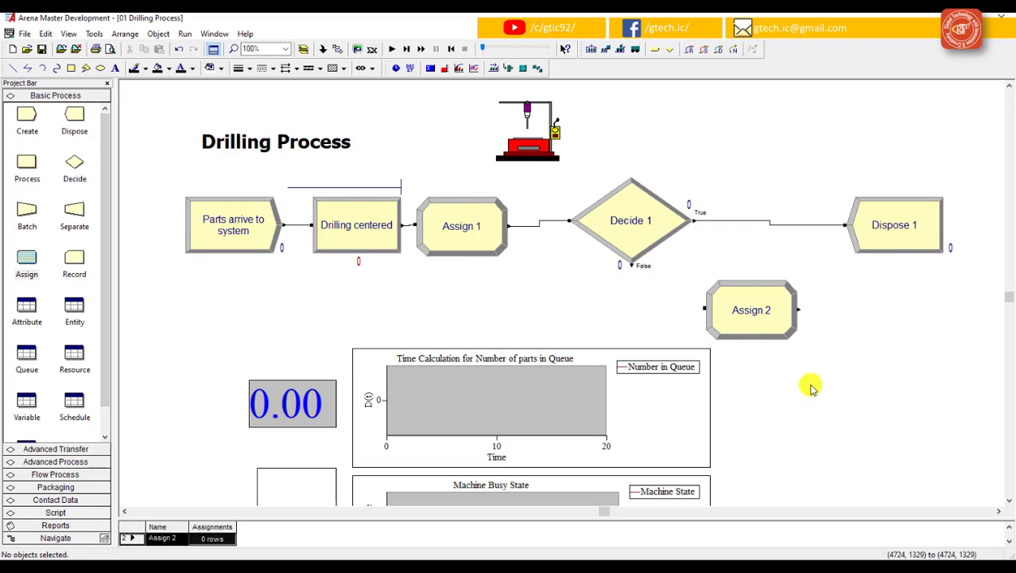
# - Connect the False exit of Decide 1 to the entry of Assign 2
pyautogui.click(337, 48)
pyautogui.click(626, 272)
pyautogui.click(704, 308)
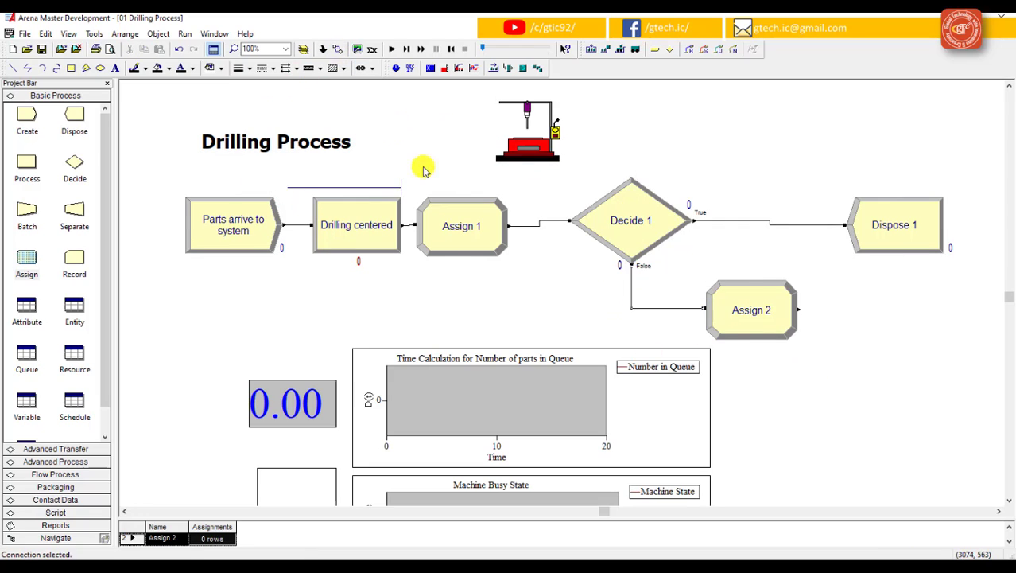
# - Add a second Dispose module to the right of Assign 2 and connect Assign 2 to it
pyautogui.moveTo(74, 115); pyautogui.dragTo(848, 316)
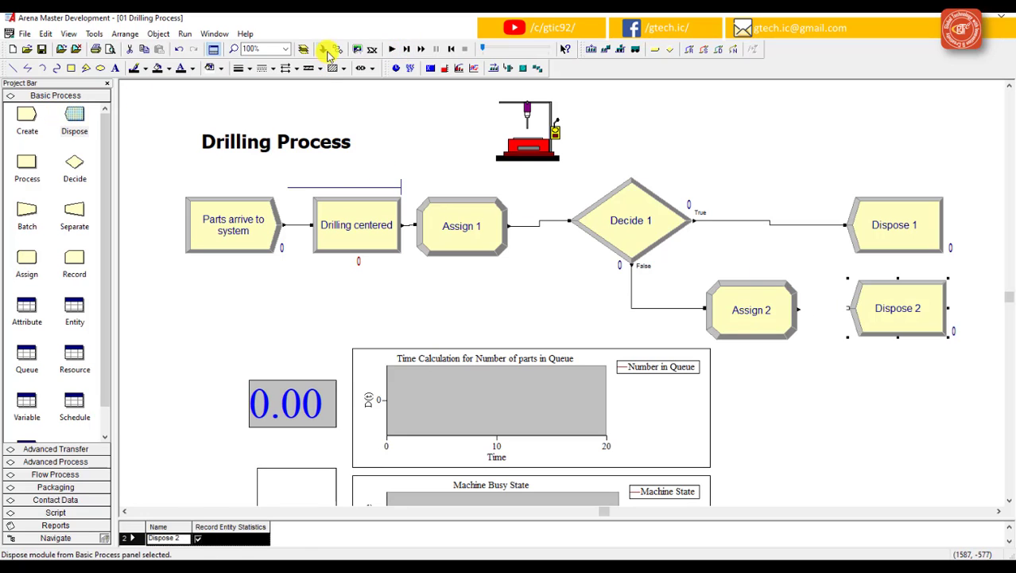
pyautogui.click(337, 49)
pyautogui.click(796, 309)
pyautogui.click(850, 307)
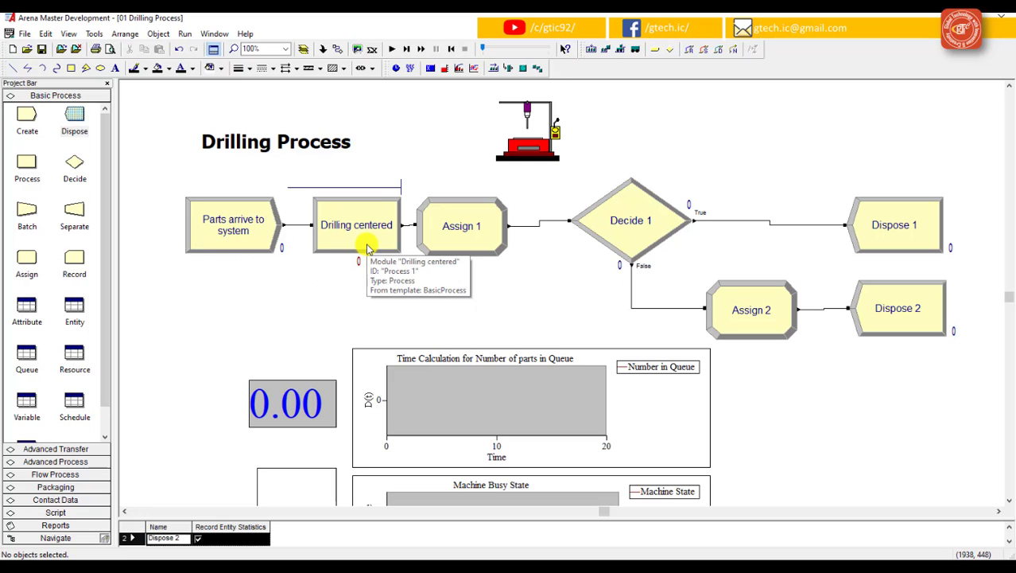
# - Shift Assign 1 slightly right and reposition Decide 1 in line with the other modules in the main row
pyautogui.moveTo(487, 236); pyautogui.dragTo(503, 235)
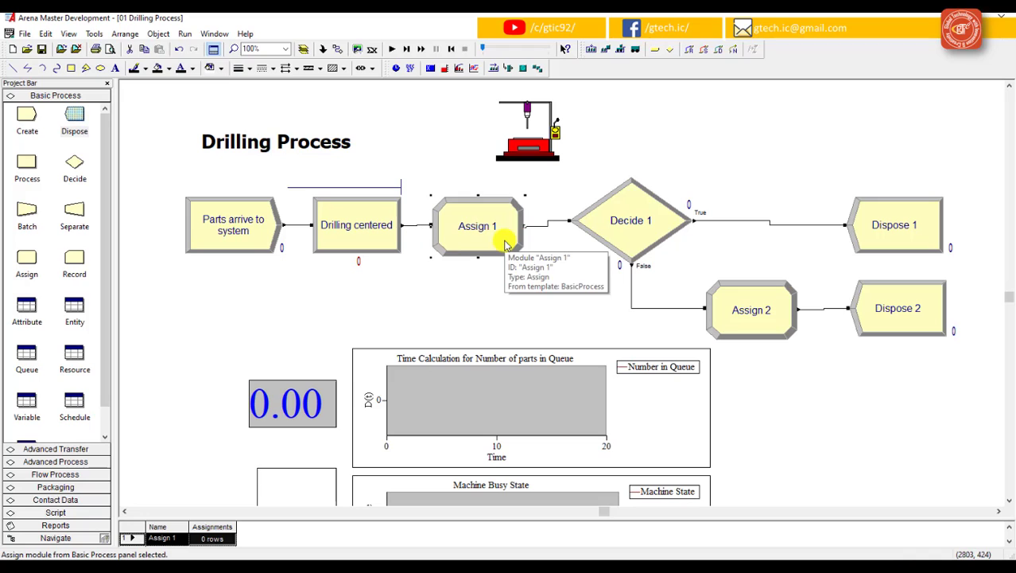
pyautogui.click(619, 246)
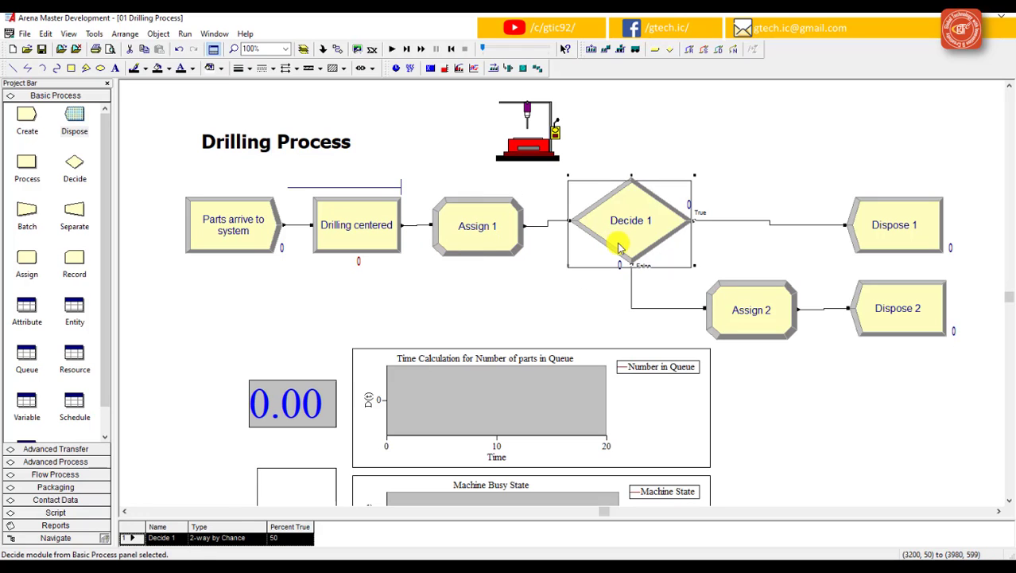
pyautogui.moveTo(619, 247); pyautogui.dragTo(649, 219)
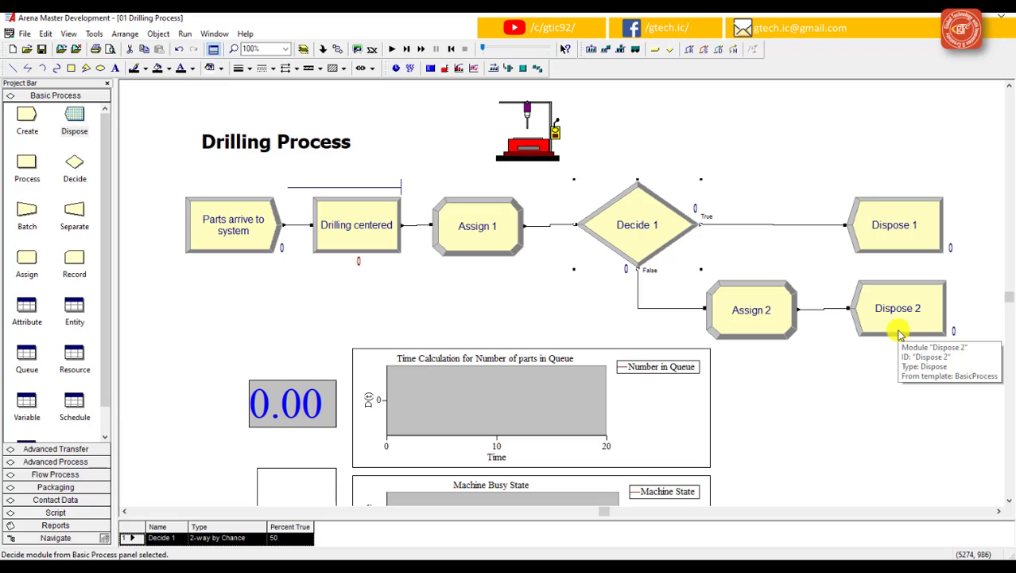
# - Rename the Assign 1 module as Tolerance Assignment and add a new assignment to it
pyautogui.doubleClick(514, 240)
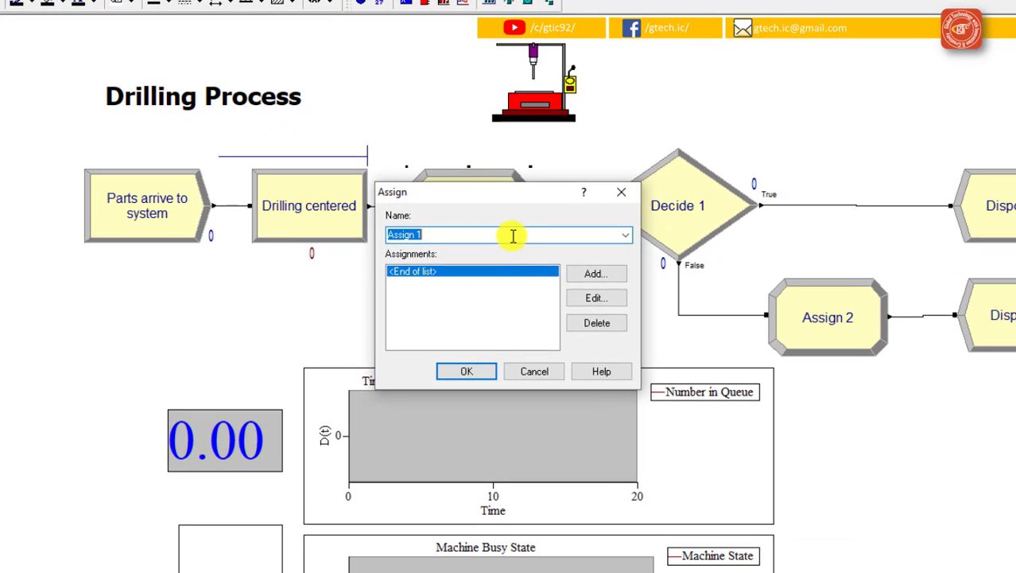
pyautogui.write('Tolerance')
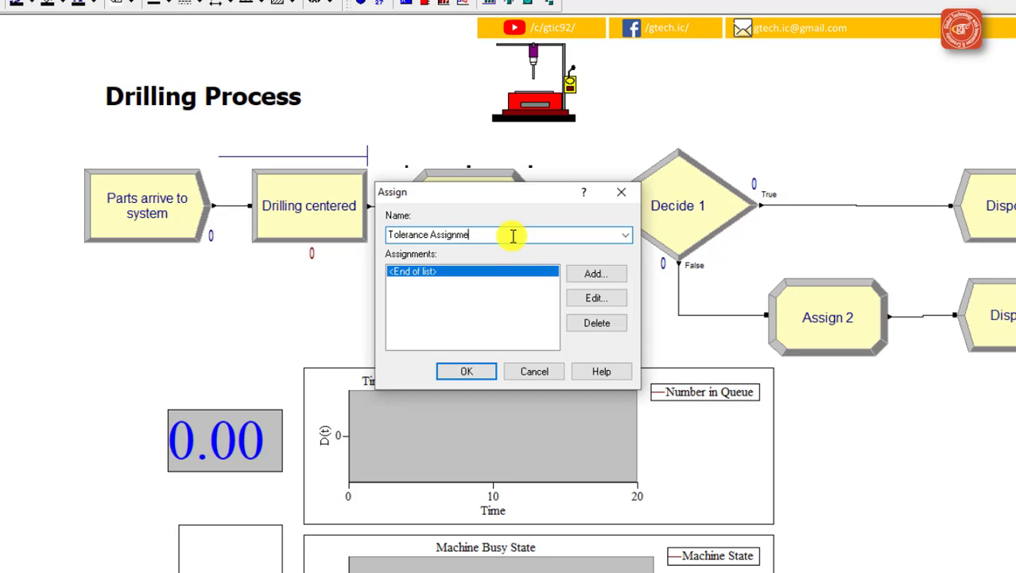
pyautogui.click(595, 275)
pyautogui.moveTo(514, 235); pyautogui.dragTo(716, 279)
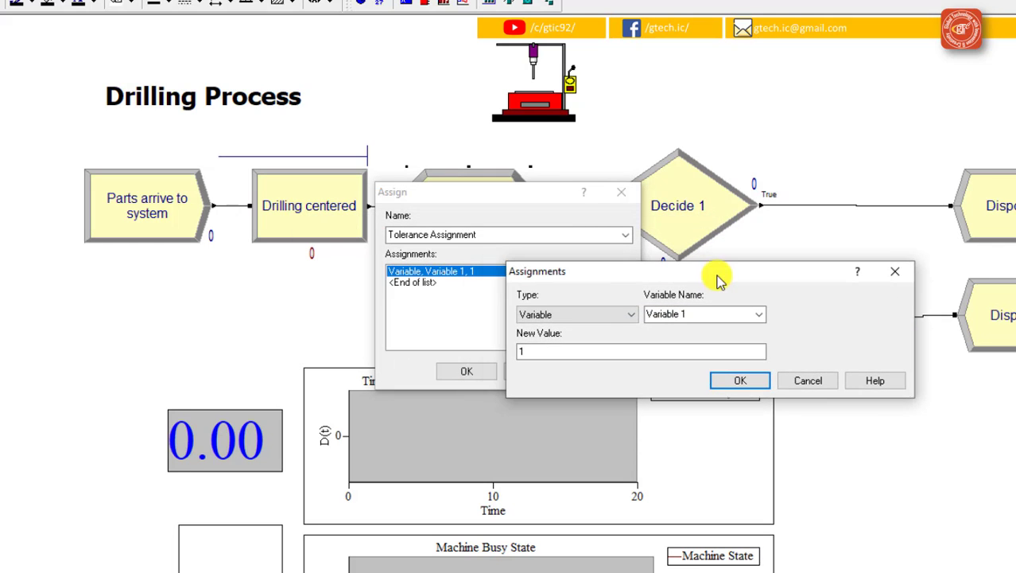
# - Define the assignment as an Attribute named Tolerance with the new value TRIA(0.5,0.75,1), and accept the module settings
pyautogui.click(608, 314)
pyautogui.click(586, 364)
pyautogui.click(681, 316)
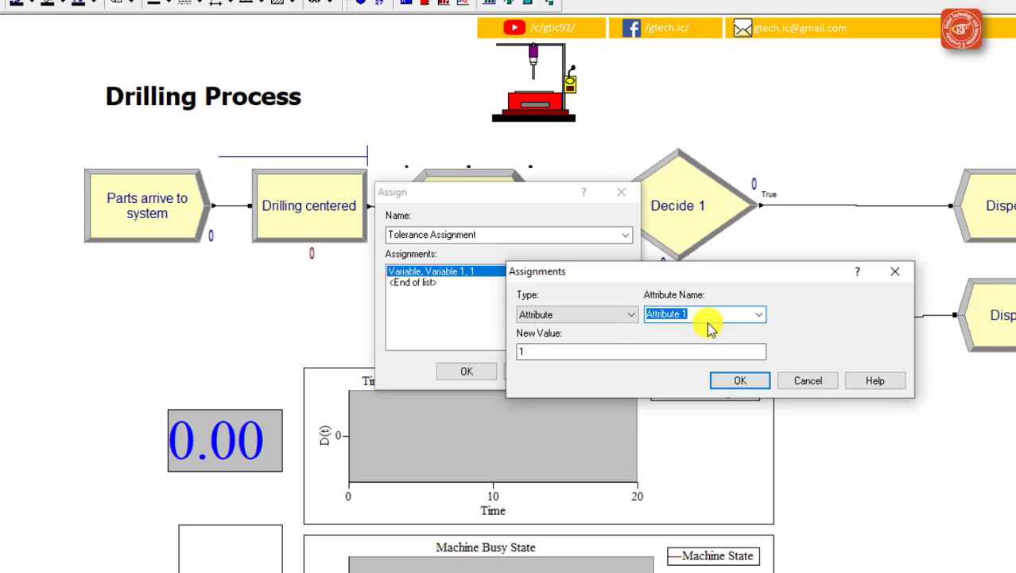
pyautogui.write('Tolerance')
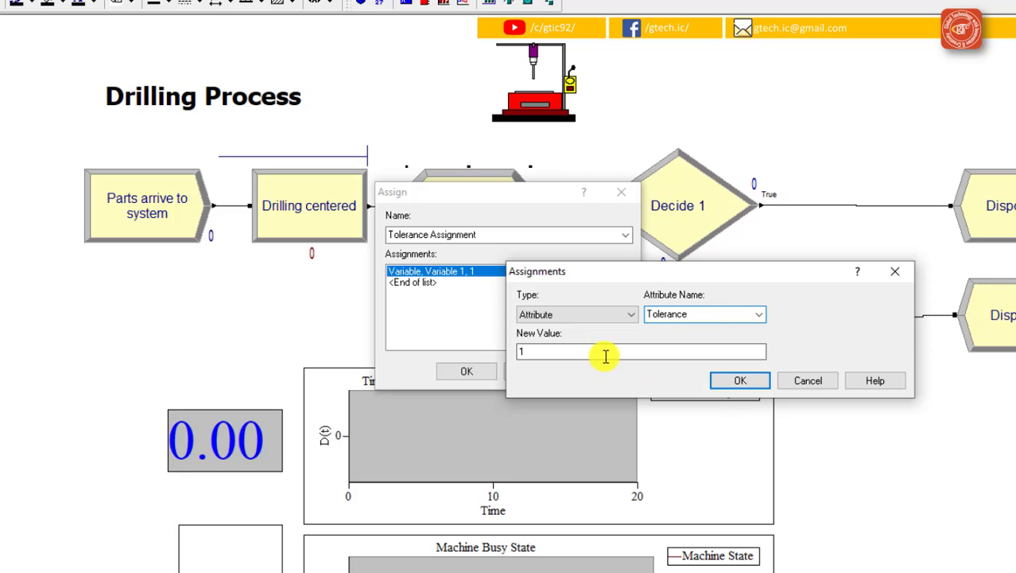
pyautogui.doubleClick(520, 353)
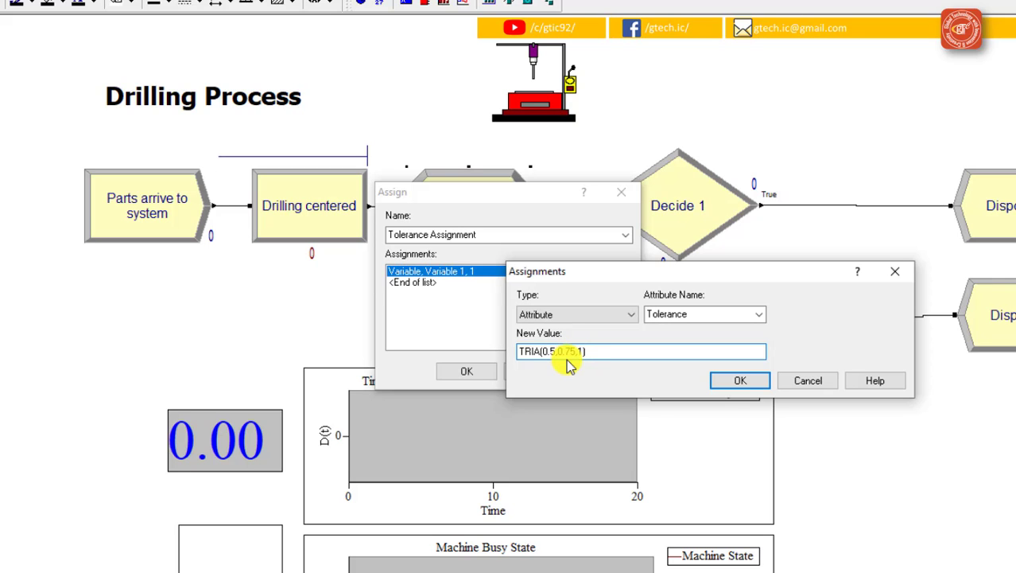
pyautogui.click(729, 381)
pyautogui.click(493, 371)
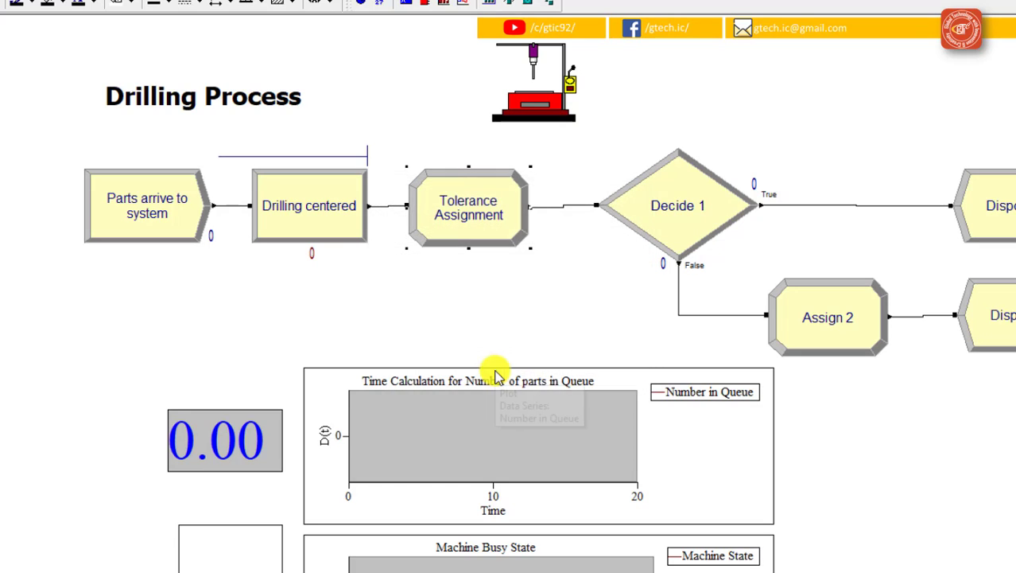
# - Rename the Decide 1 module as Decision and set its type to 2-way by Condition
pyautogui.doubleClick(680, 241)
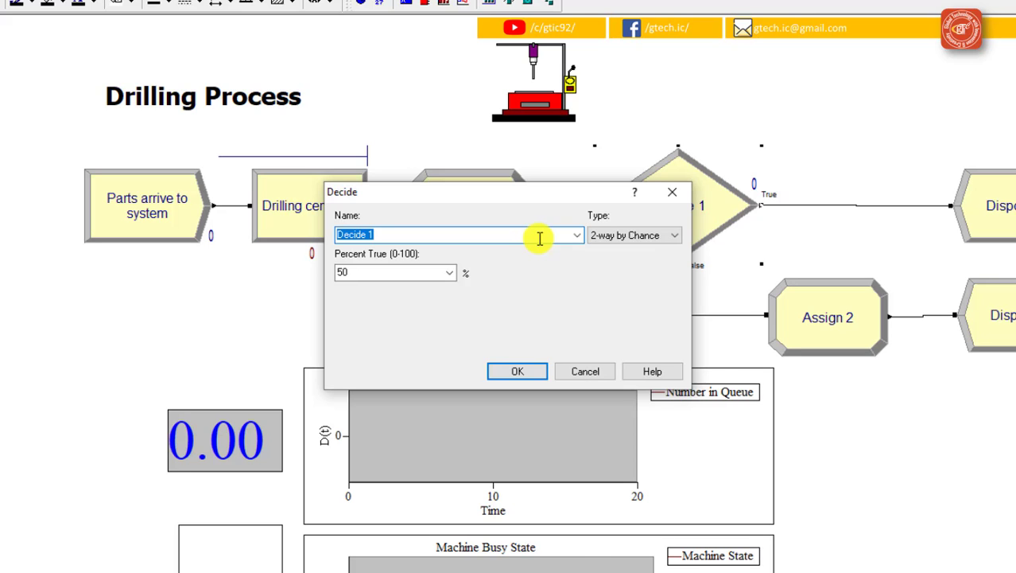
pyautogui.write('D')
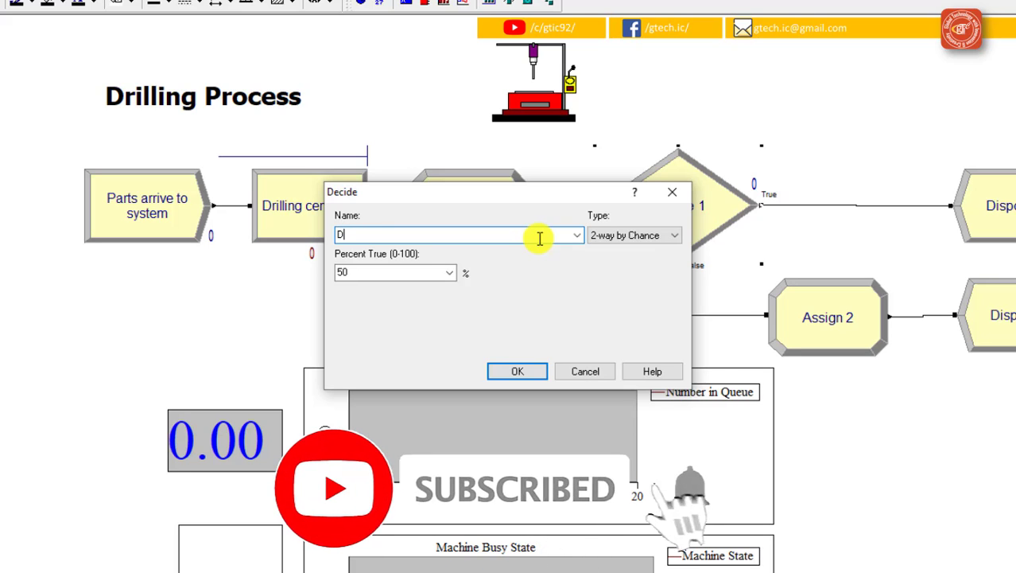
pyautogui.write('ecision')
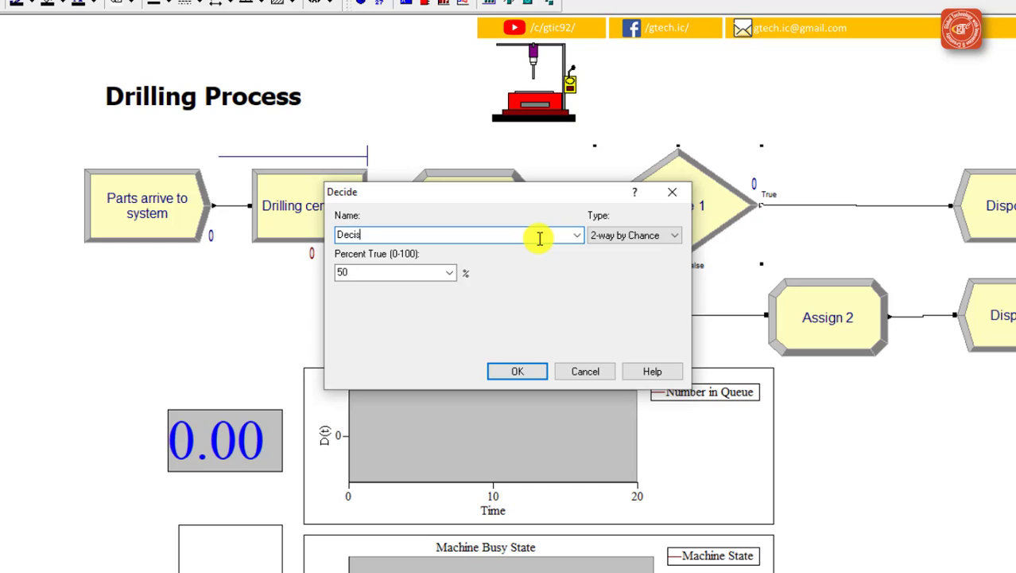
pyautogui.click(668, 237)
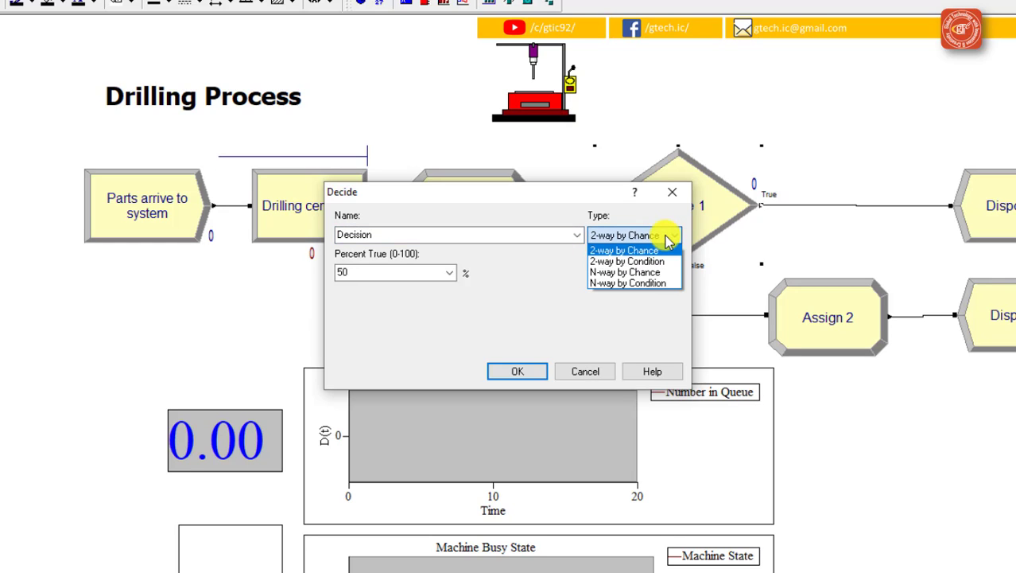
pyautogui.click(665, 261)
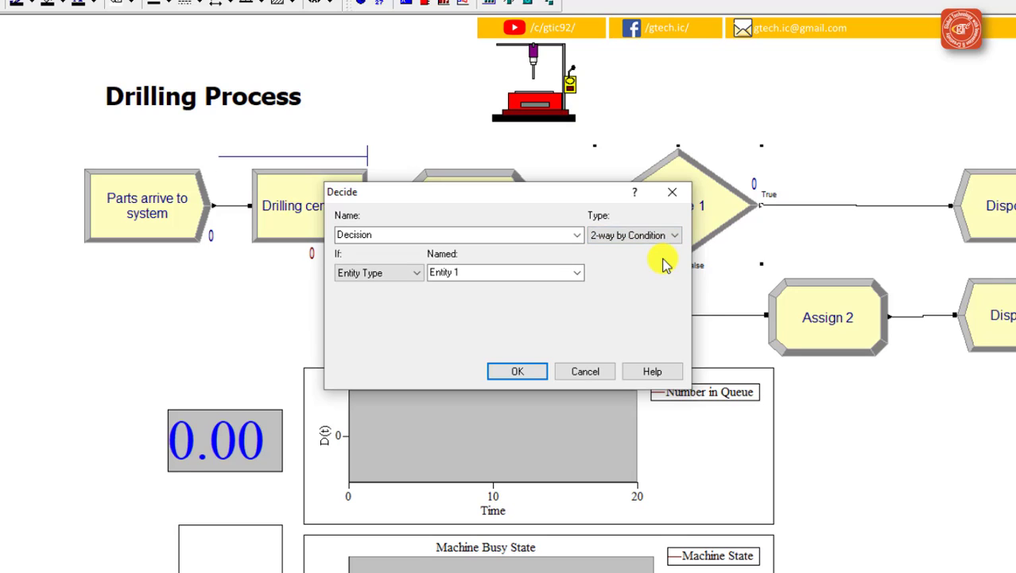
# - Base the decision condition on the attribute Tolerance
pyautogui.click(409, 274)
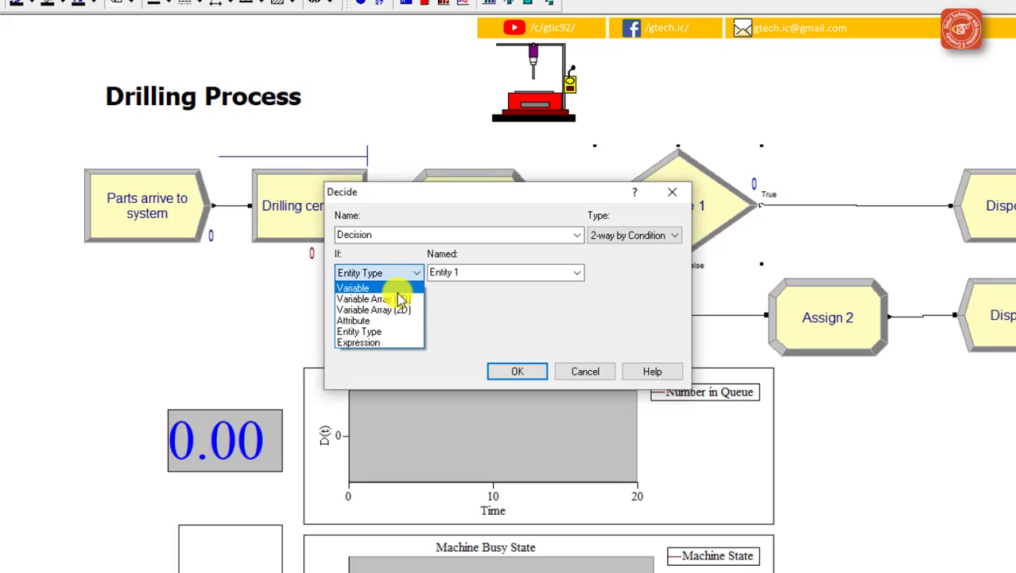
pyautogui.click(390, 319)
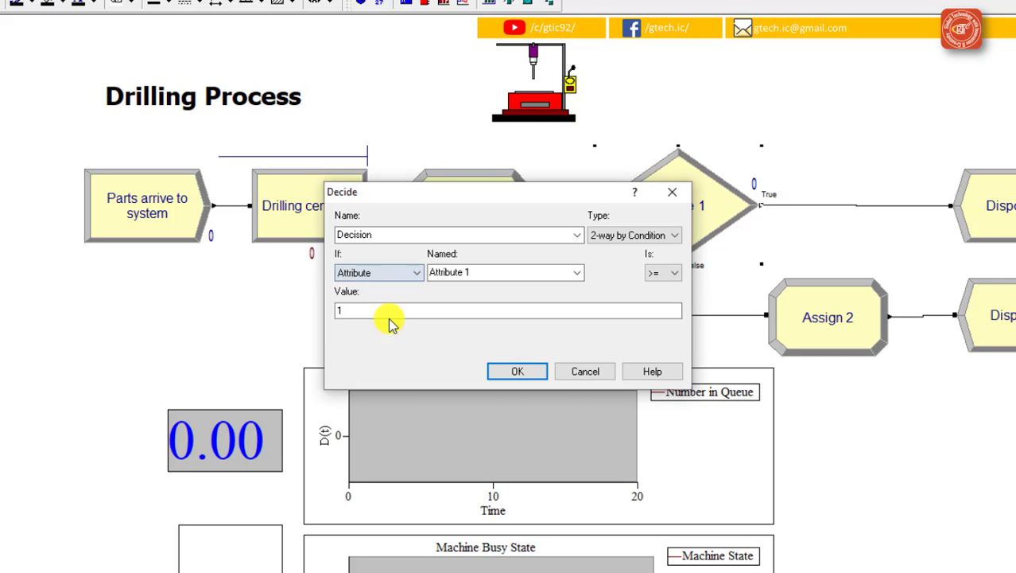
pyautogui.click(577, 272)
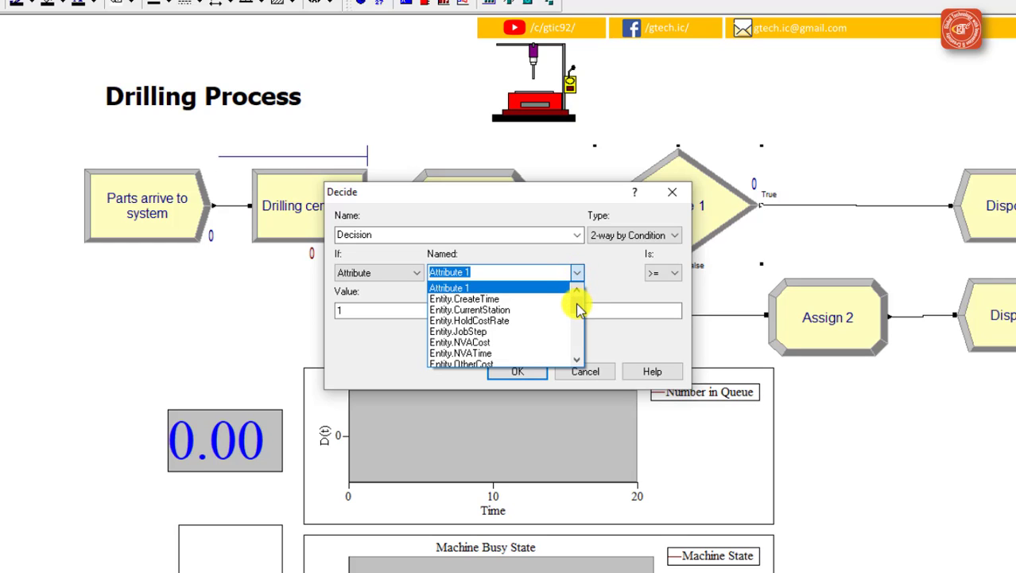
pyautogui.moveTo(579, 308); pyautogui.dragTo(577, 350)
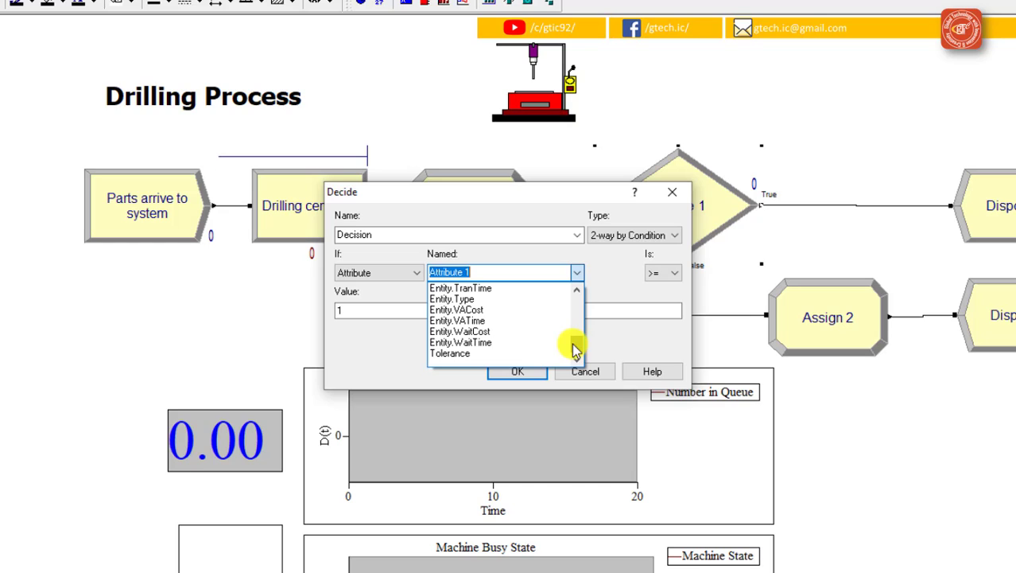
pyautogui.click(447, 353)
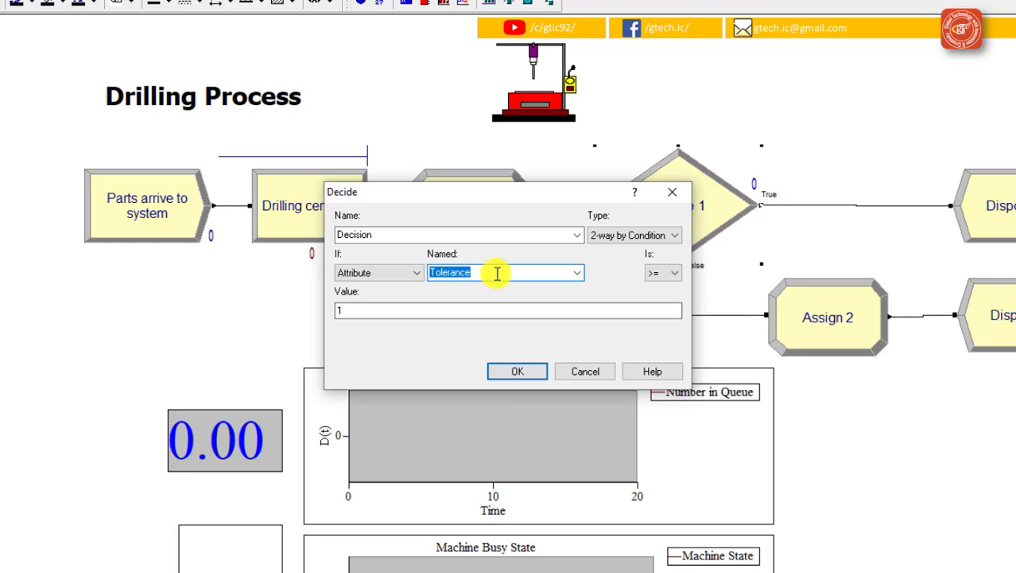
# - Set the Tolerance condition to less than (<) 0.75 and accept the Decision module settings
pyautogui.click(666, 273)
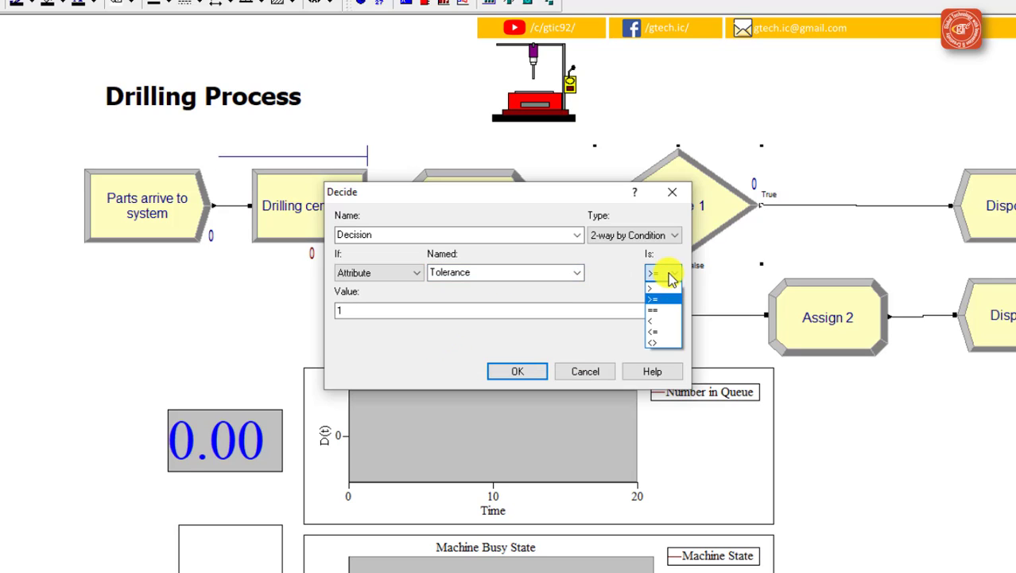
pyautogui.click(666, 322)
pyautogui.moveTo(414, 315); pyautogui.dragTo(341, 313)
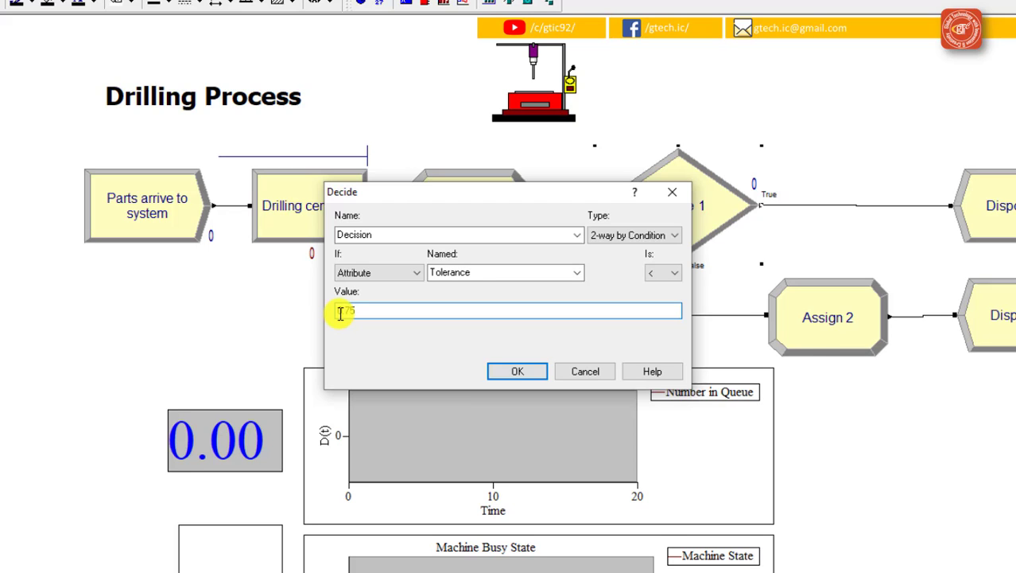
pyautogui.write('0.75')
pyautogui.moveTo(431, 201); pyautogui.dragTo(676, 210)
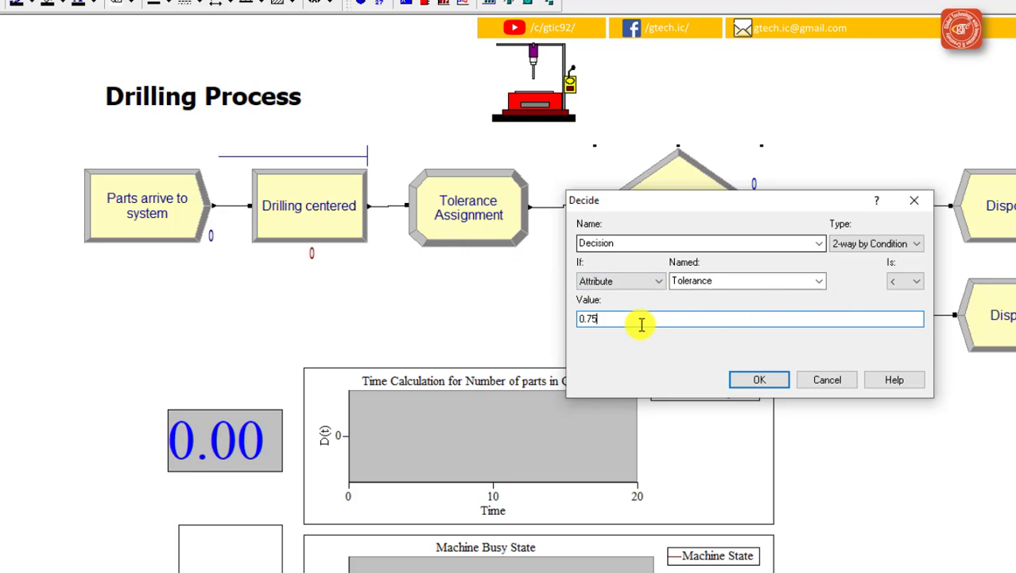
pyautogui.moveTo(696, 202); pyautogui.dragTo(483, 301)
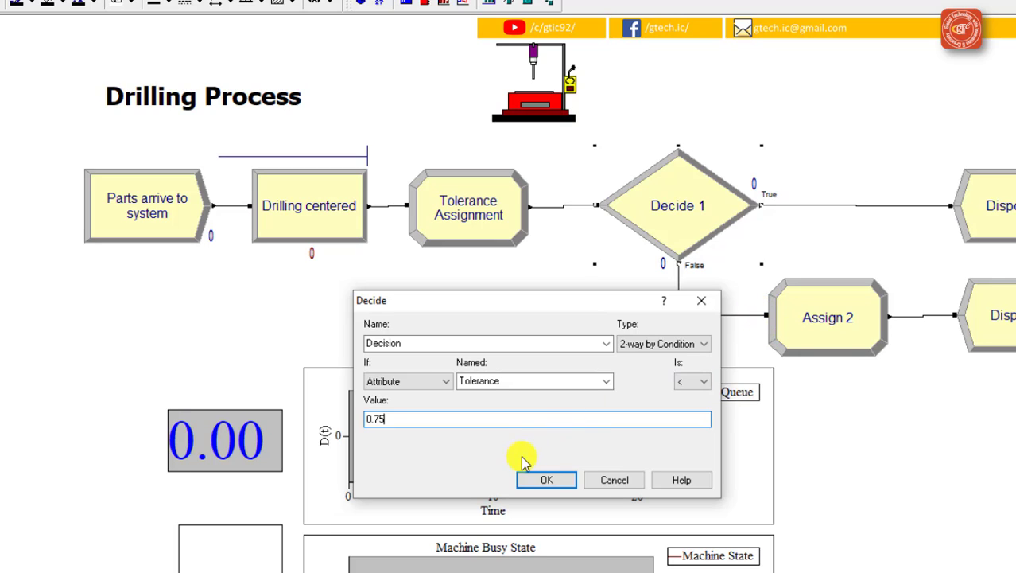
pyautogui.click(541, 478)
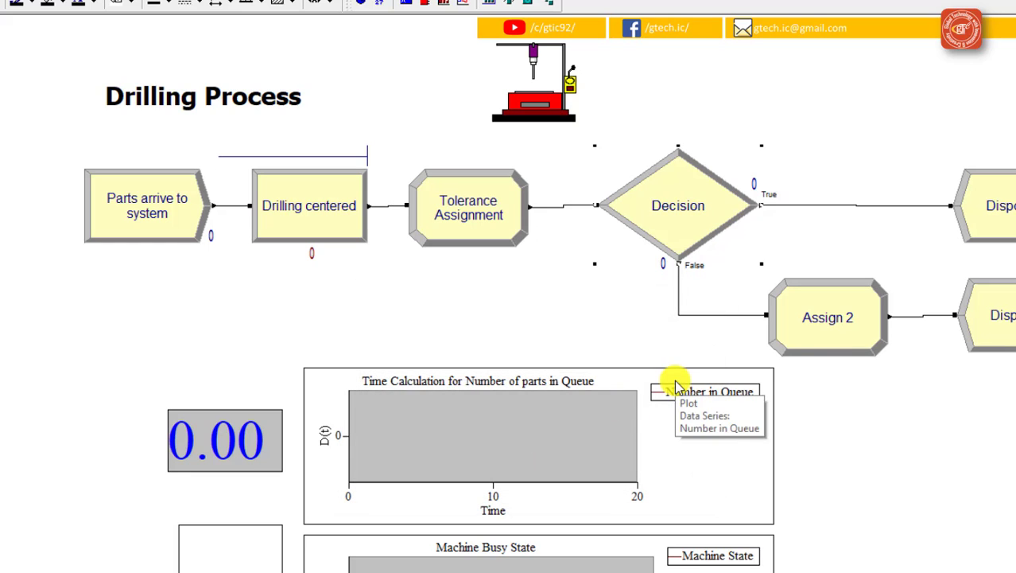
# - Rename the Assign 2 module as rejected parts and add an assignment of type Entity Picture
pyautogui.doubleClick(841, 301)
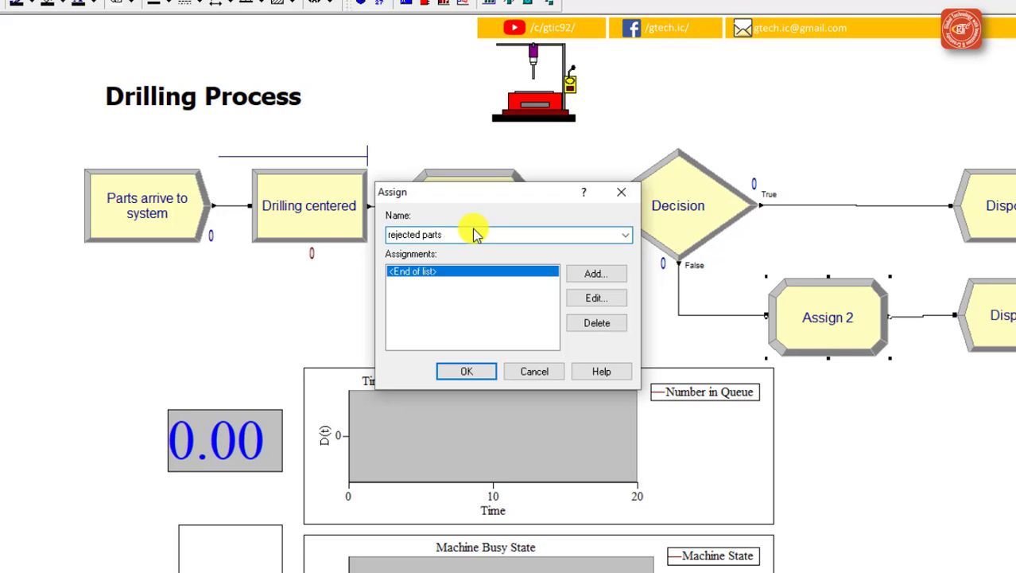
pyautogui.click(597, 273)
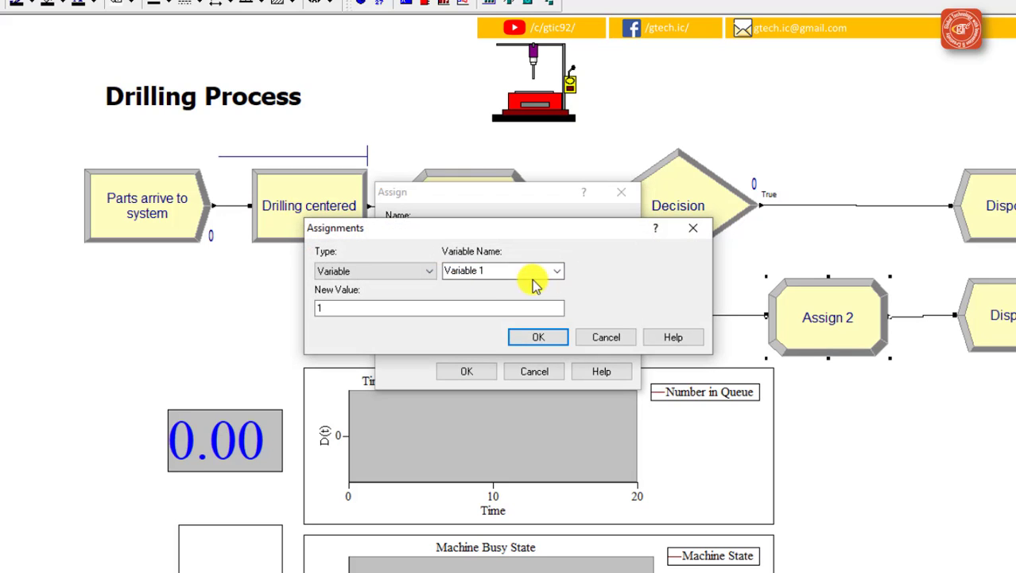
pyautogui.click(420, 273)
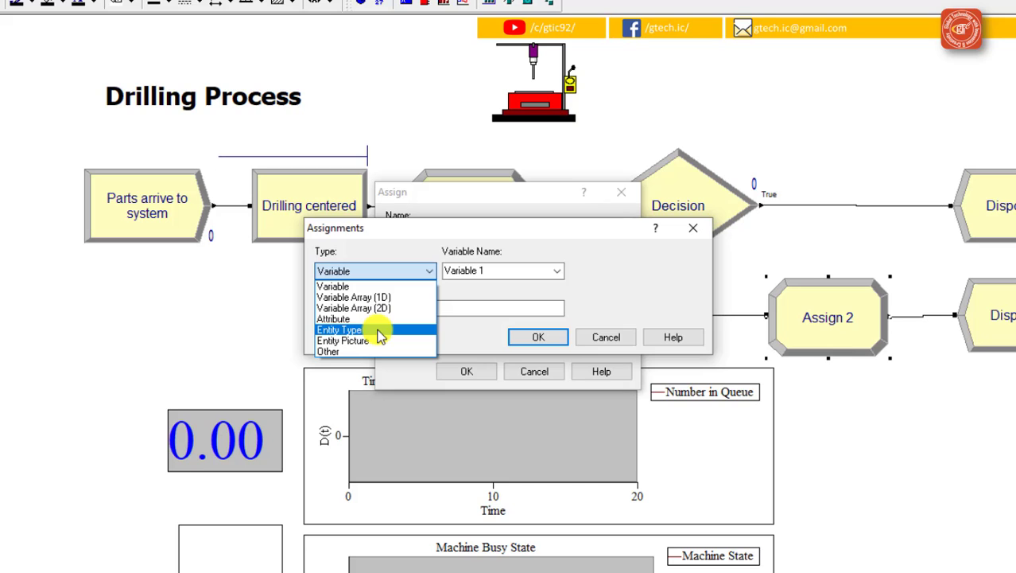
pyautogui.click(377, 332)
pyautogui.click(397, 275)
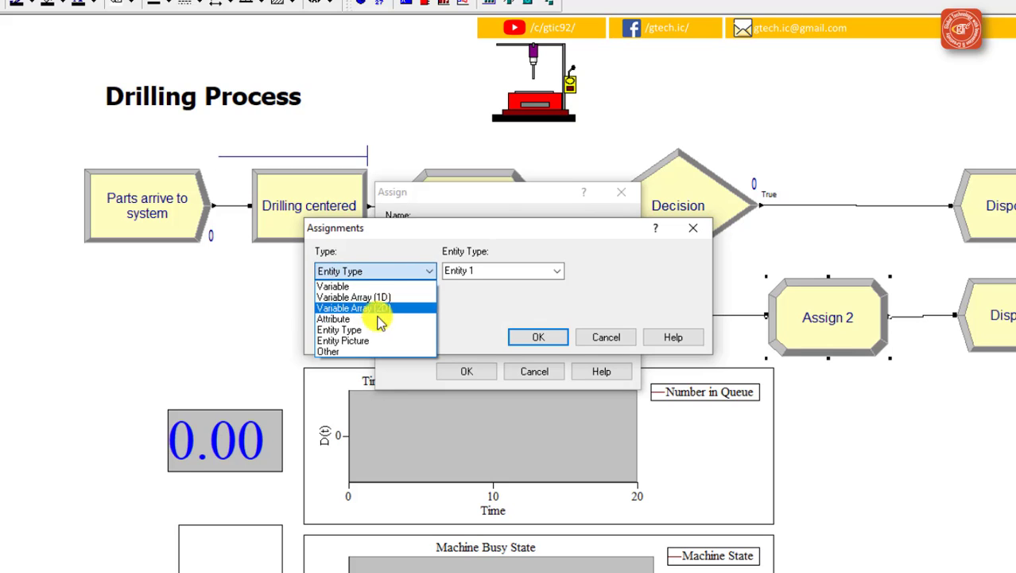
pyautogui.click(374, 340)
# - Set the assignment's entity picture to Picture.Red Ball and accept the rejected parts module settings
pyautogui.click(556, 271)
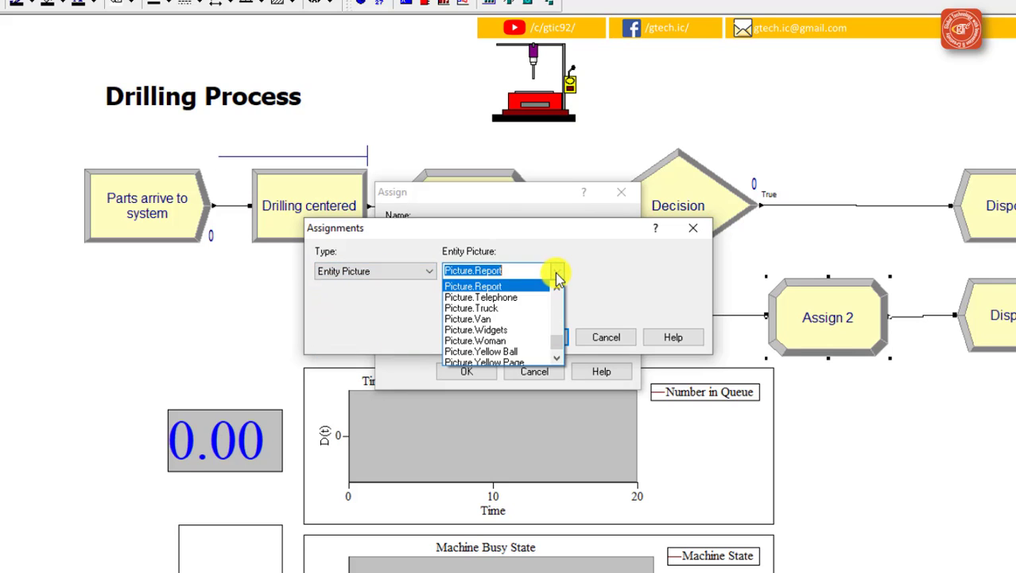
pyautogui.scroll(-1, 551, 343)
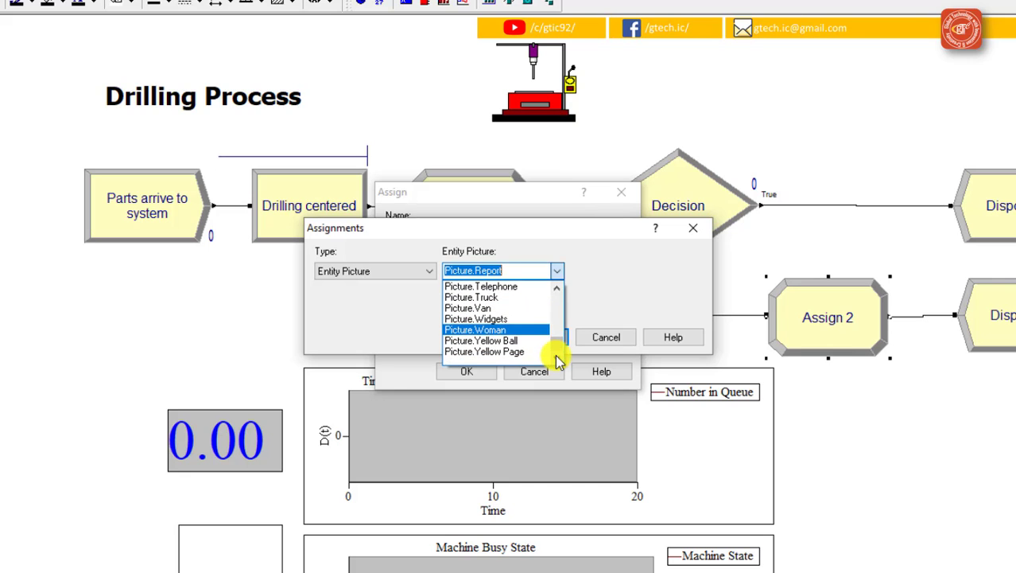
pyautogui.scroll(4, 562, 322)
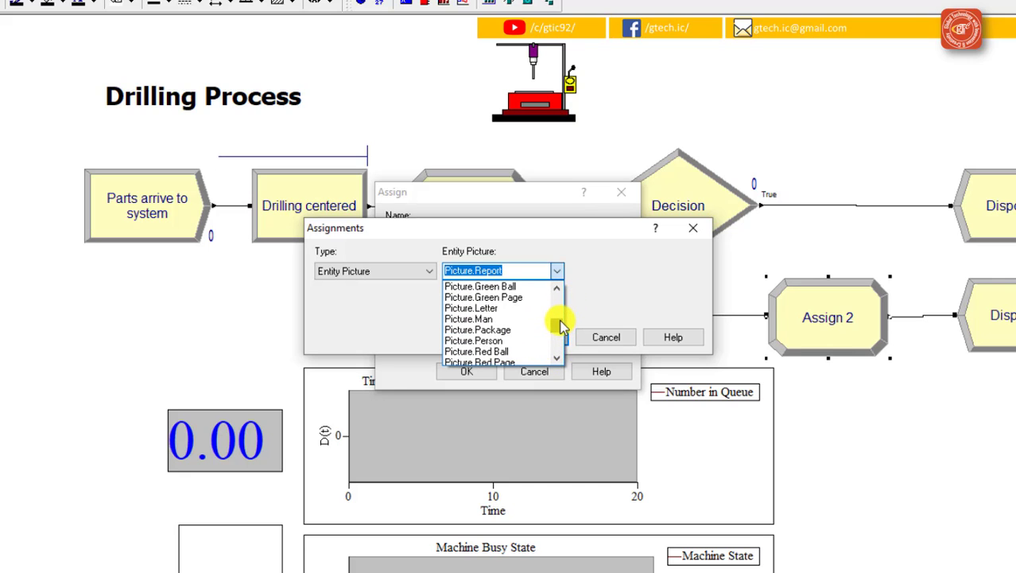
pyautogui.moveTo(561, 319); pyautogui.dragTo(559, 324)
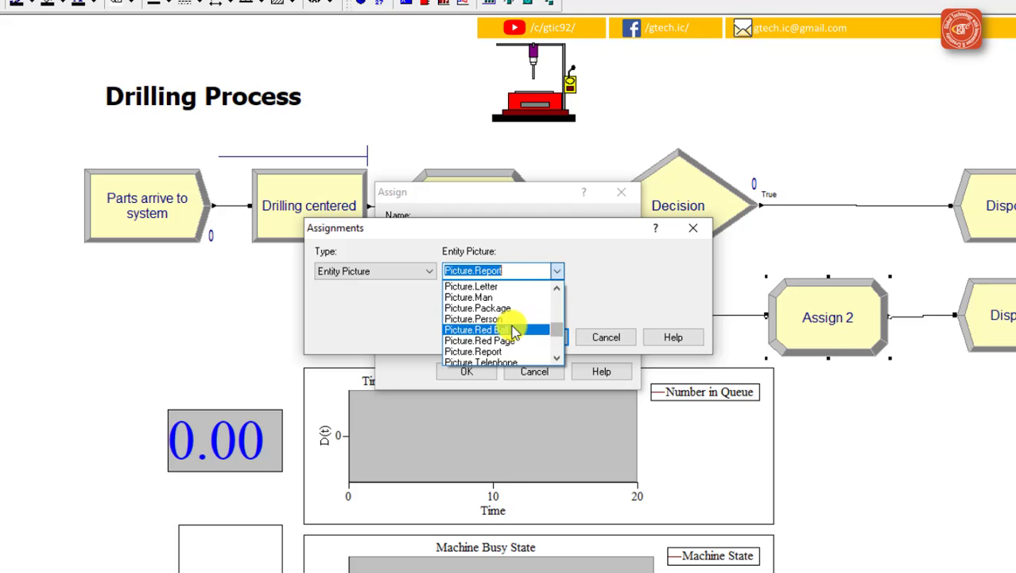
pyautogui.click(512, 331)
pyautogui.click(544, 338)
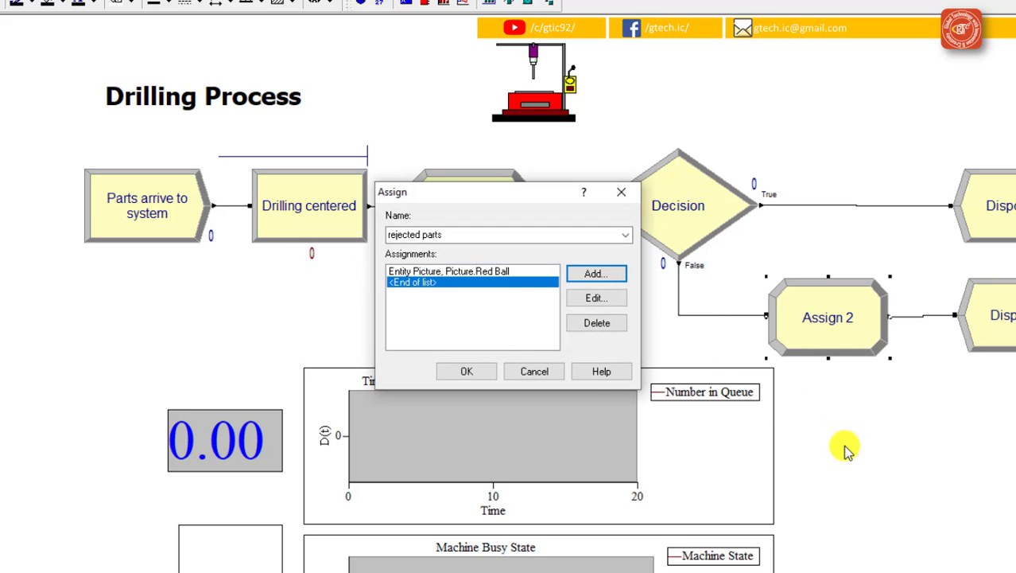
pyautogui.click(483, 371)
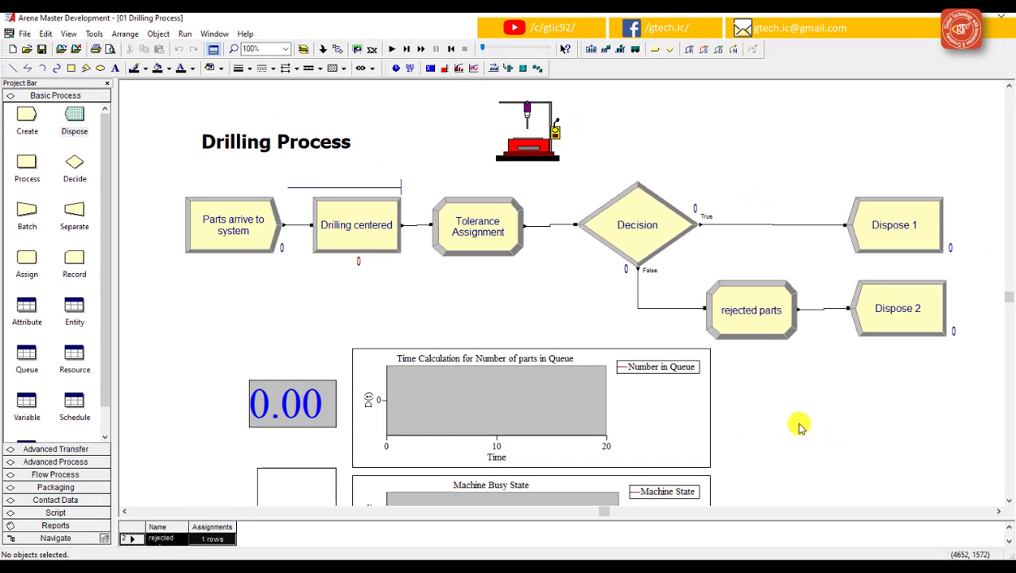
# - Run the drilling process simulation with its new tolerance decision and rejected parts branch
pyautogui.click(393, 51)
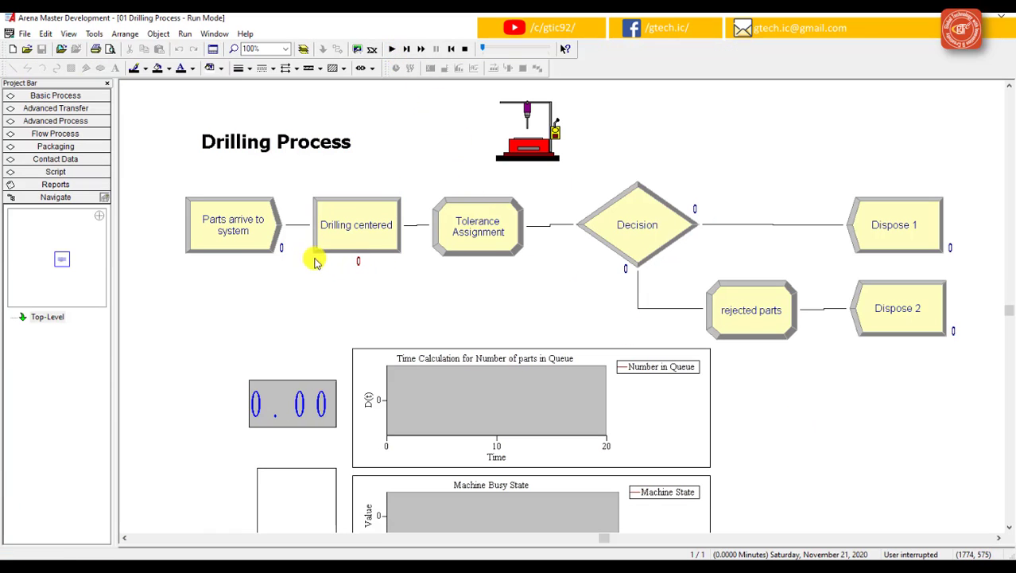
pyautogui.click(392, 49)
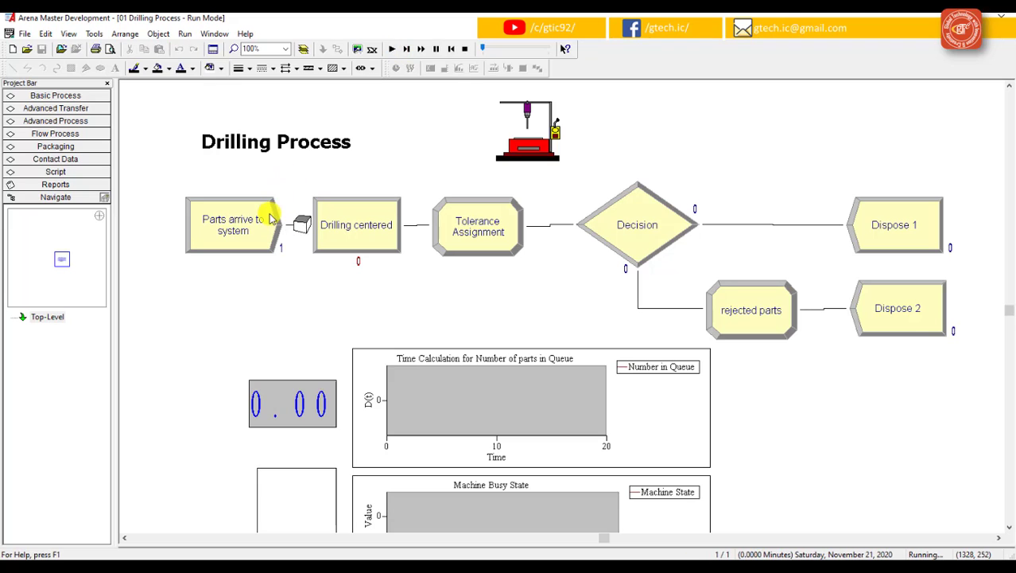